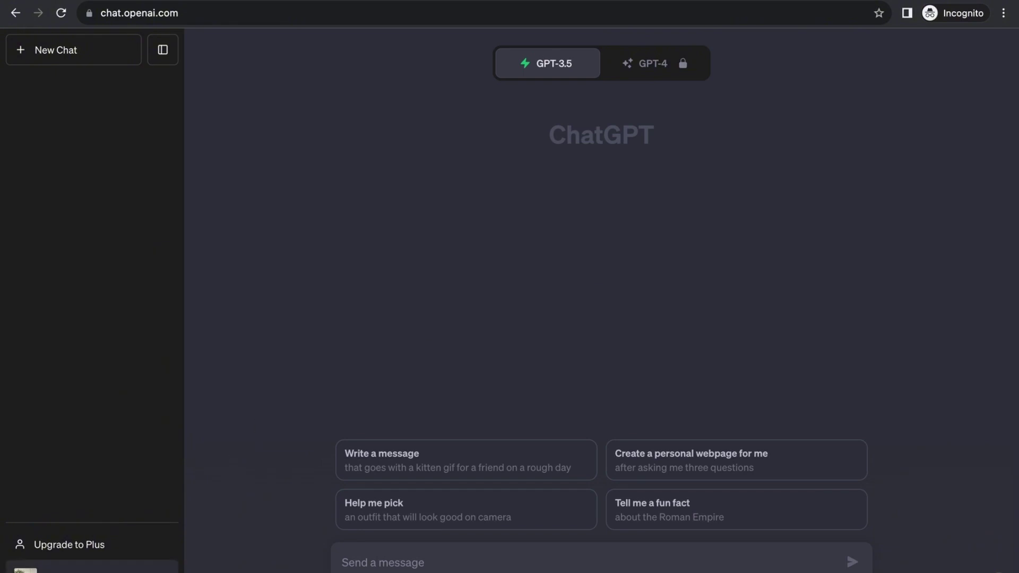
- Open the custom instructions and start the description about yourself with "digital marketer, im passionate about social media,"
left_click(173, 567)
left_click(155, 467)
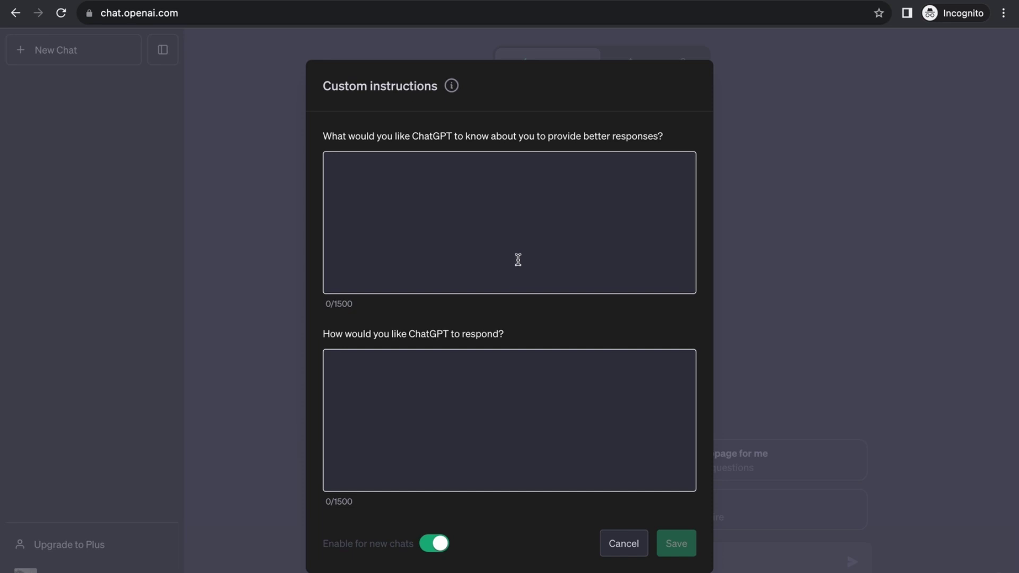
left_click(513, 241)
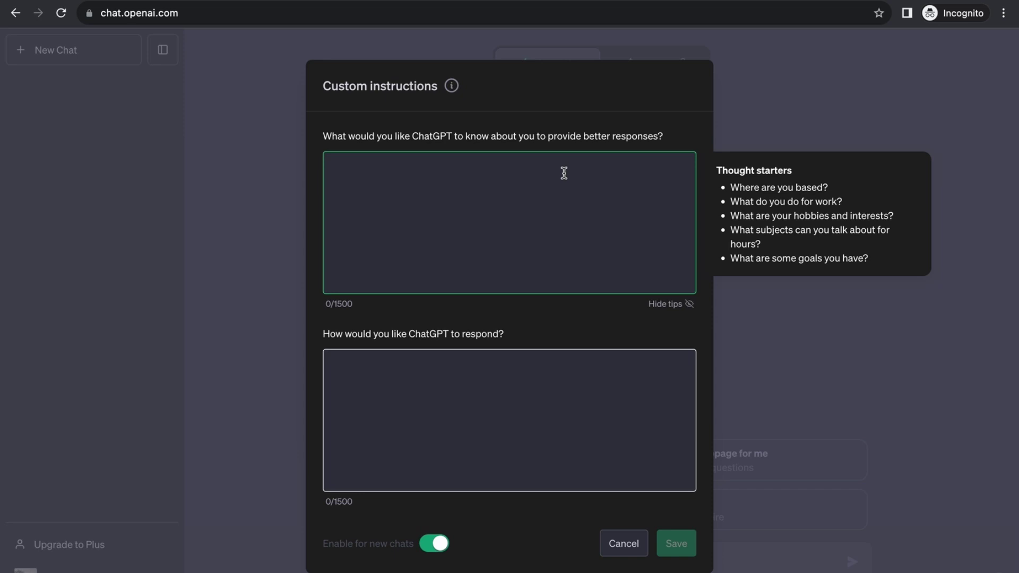
type("digital ")
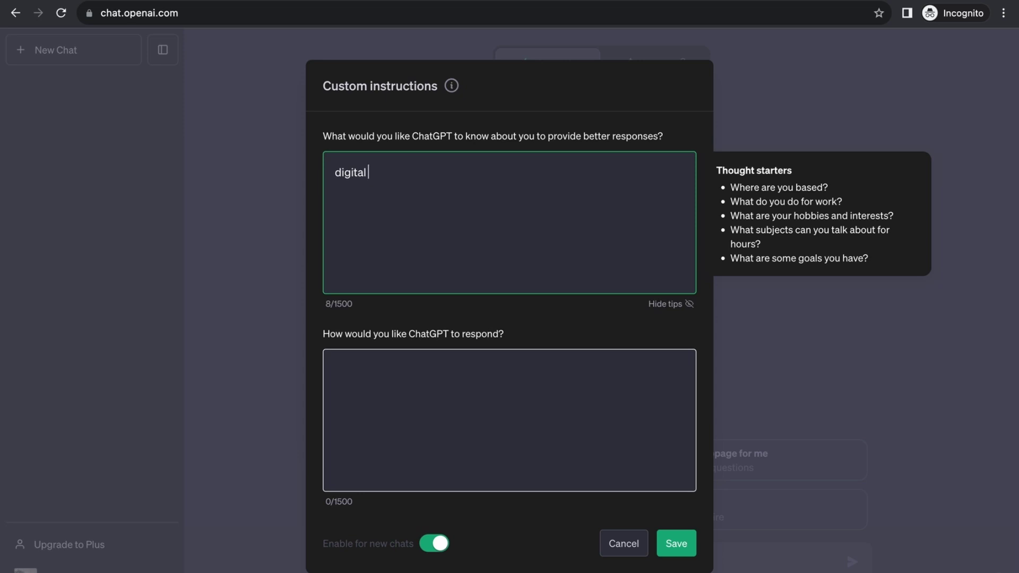
type("marketer,")
type("p")
key("BackSpace")
type("im pass")
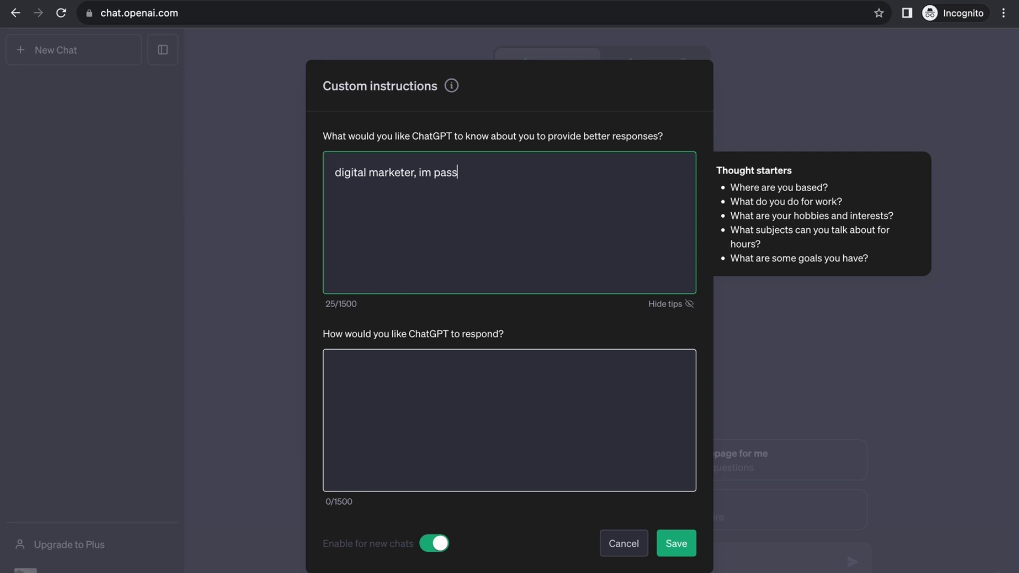
type("ionate about social mei")
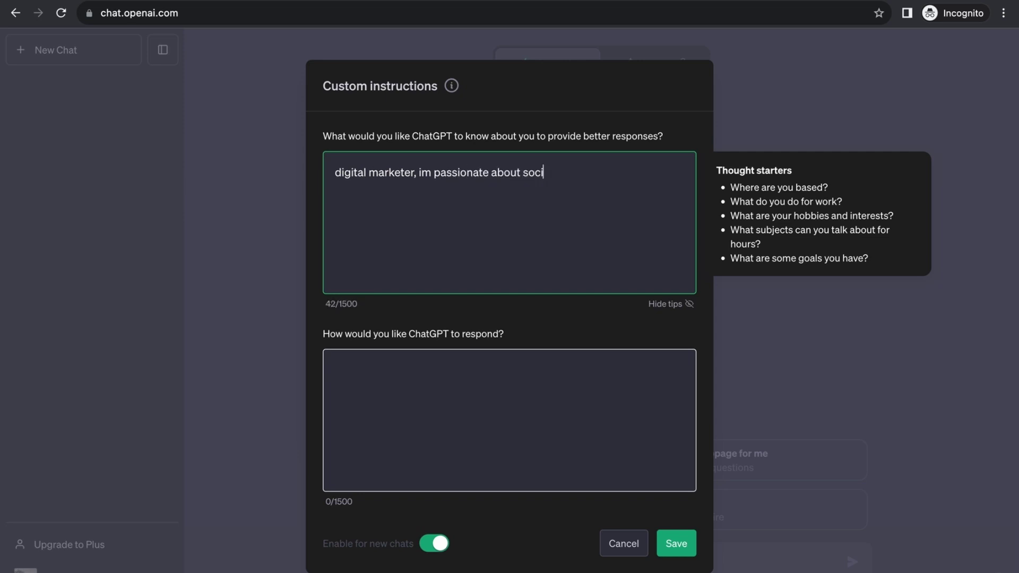
key("BackSpace")
type("dia,")
- Add "im working on a campaign to a product," to the description about yourself
type("w")
key("BackSpace")
type("im working on ad")
key("BackSpace")
key("BackSpace")
type("ca")
key("BackSpace")
key("BackSpace")
type("a cao")
key("BackSpace")
type("mpagin")
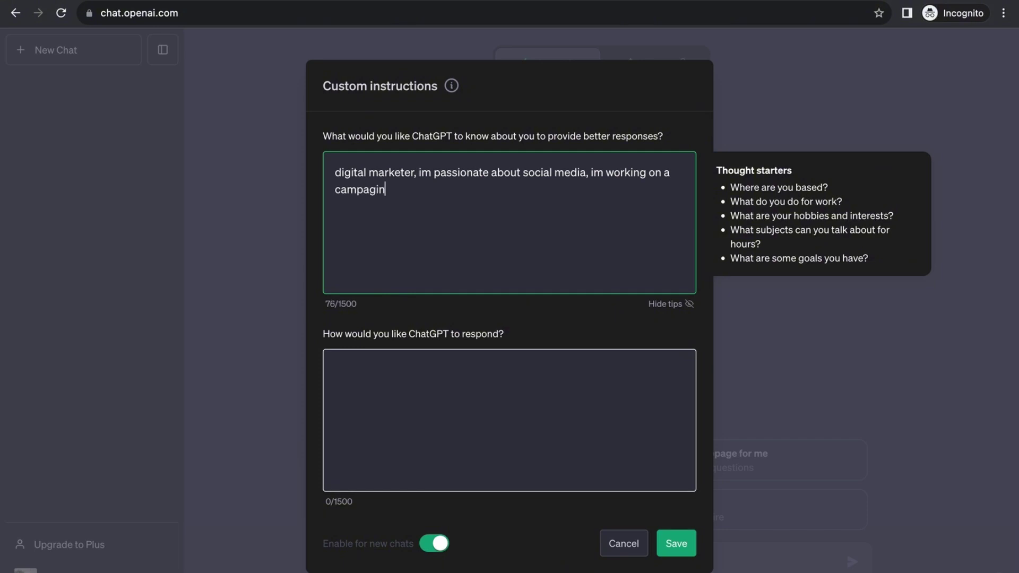
key("BackSpace")
key("BackSpace")
key("BackSpace")
type("ighn")
key("BackSpace")
key("BackSpace")
key("BackSpace")
key("BackSpace")
key("BackSpace")
key("BackSpace")
type("aign to a product,")
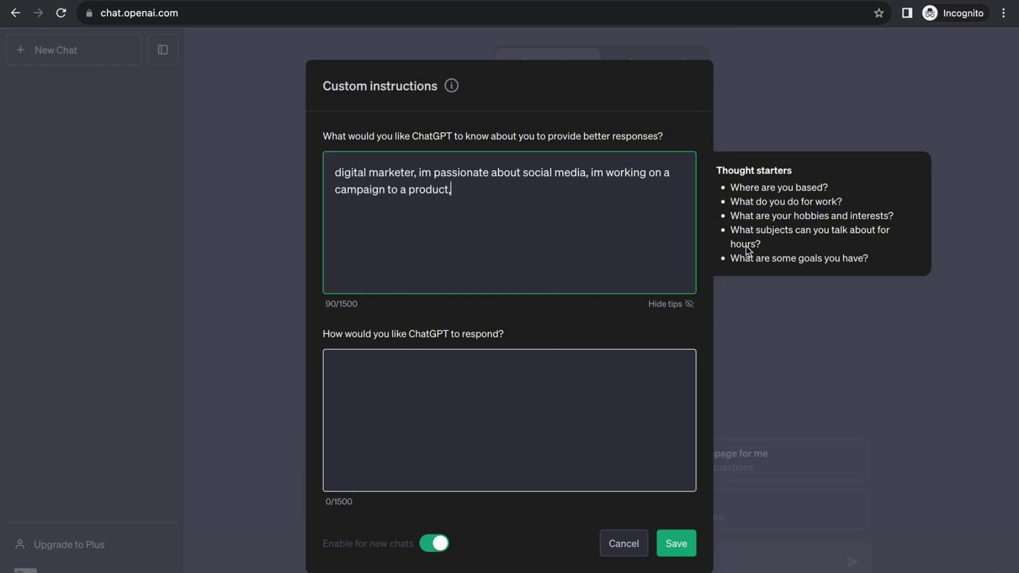
- Finish the description about yourself with "my english is above average, i am a friendly person yet professional."
type("my english is ab")
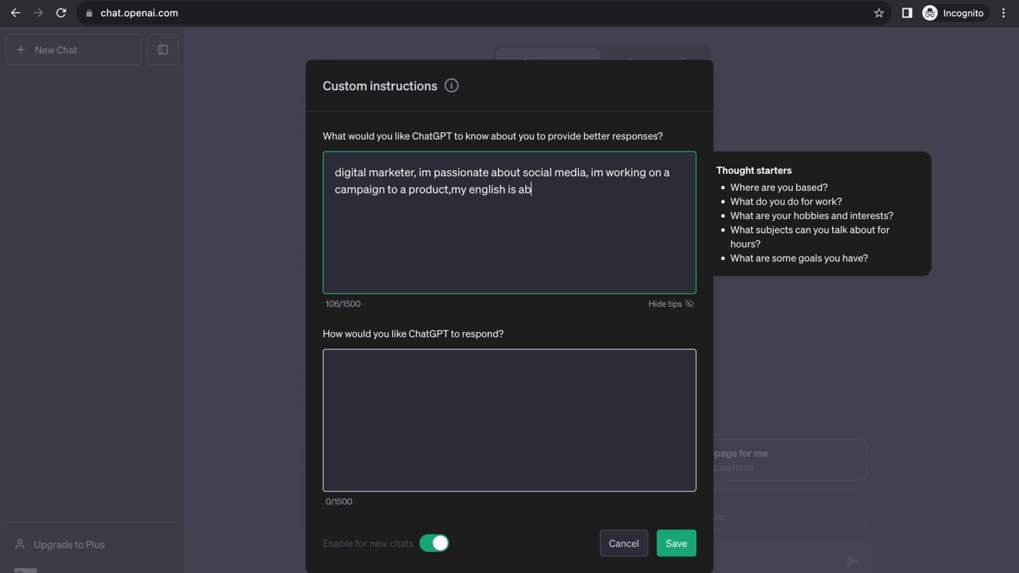
type("ove average,")
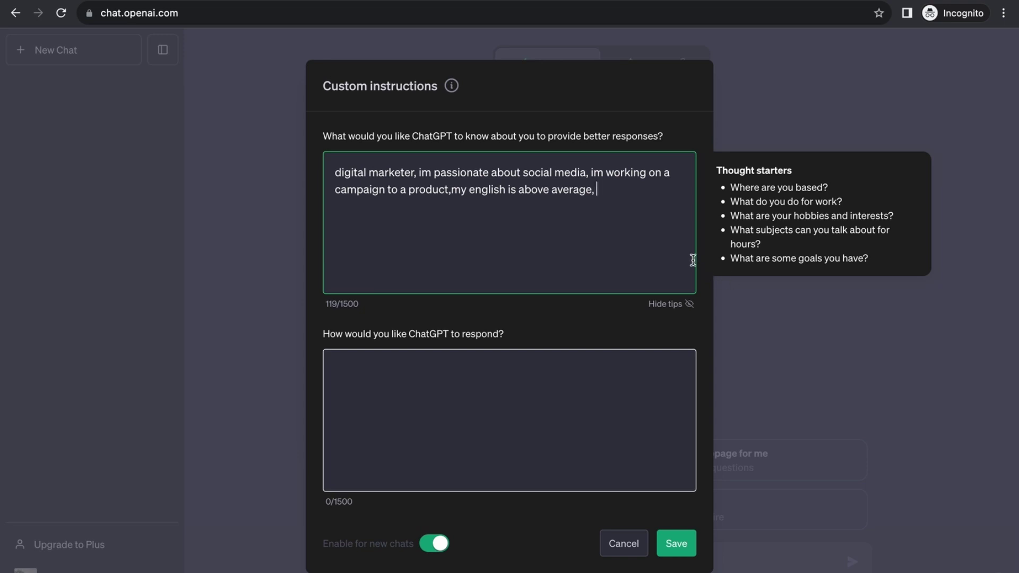
type("a")
key("BackSpace")
type("i am a frei")
key("BackSpace")
key("BackSpace")
type("iendly pe")
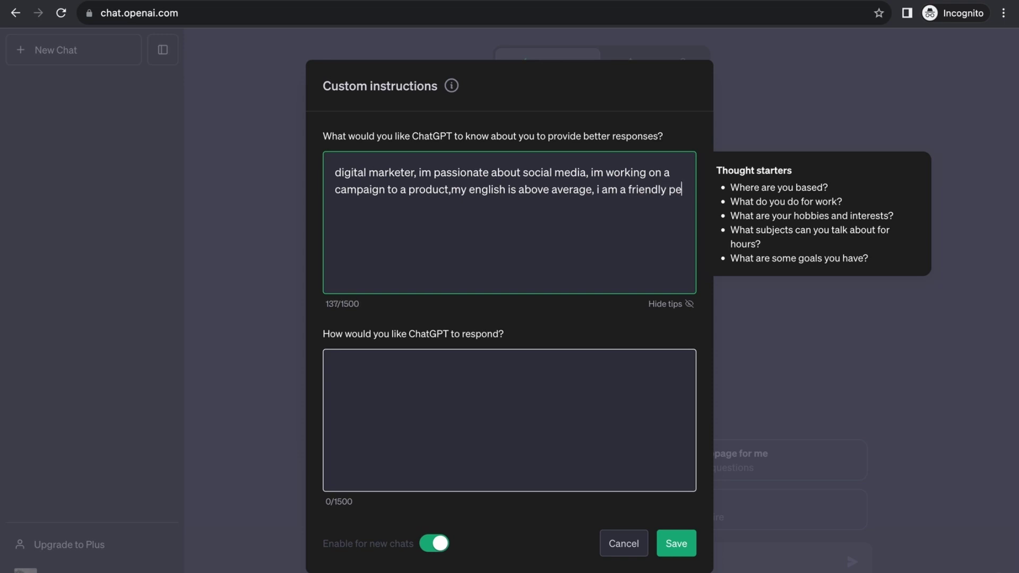
type("rson y")
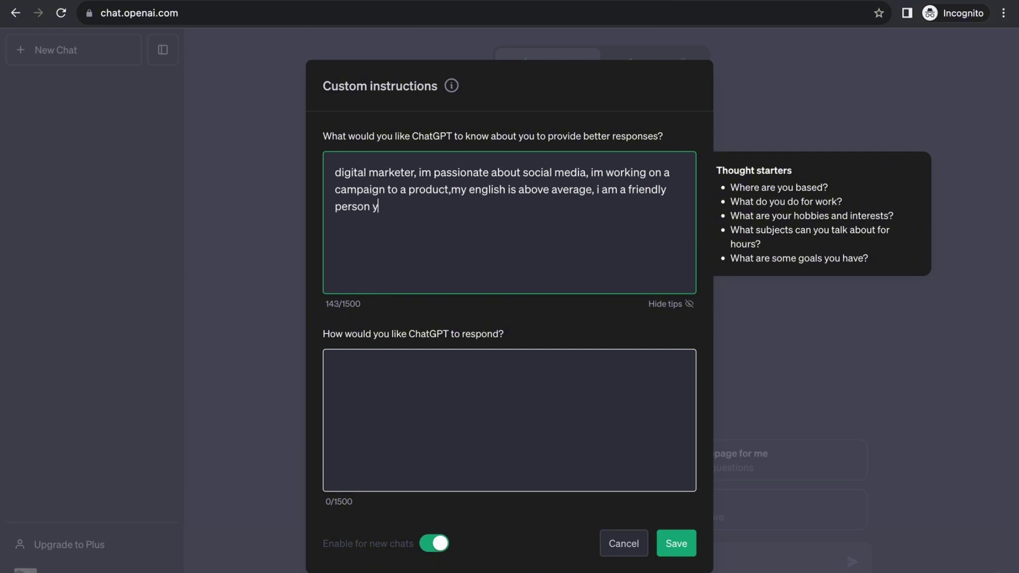
type("et professional")
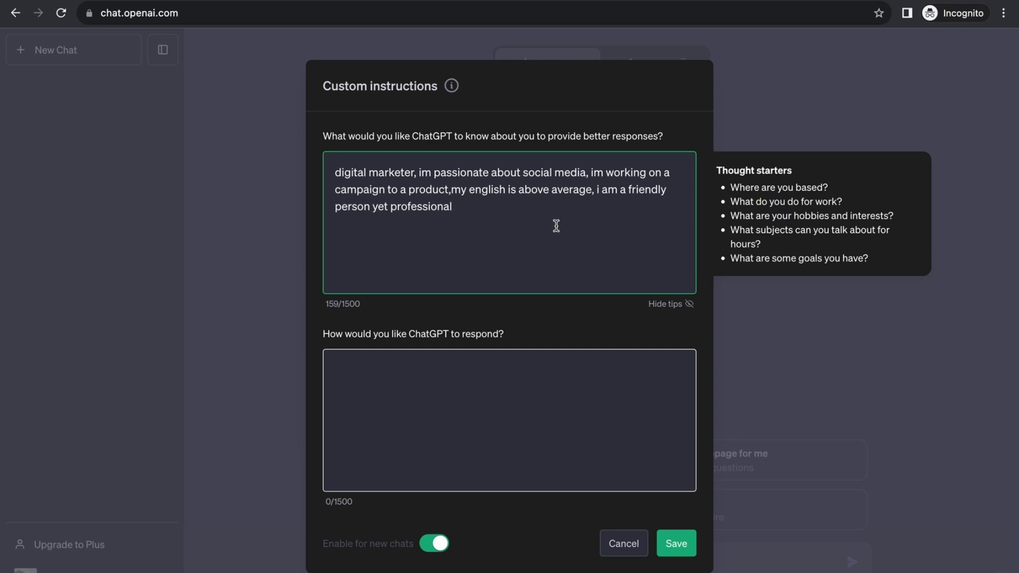
key("BackSpace")
type(".")
- Begin the instructions on how ChatGPT should respond with "please provide responses in a clear and structured manner,"
left_click(483, 371)
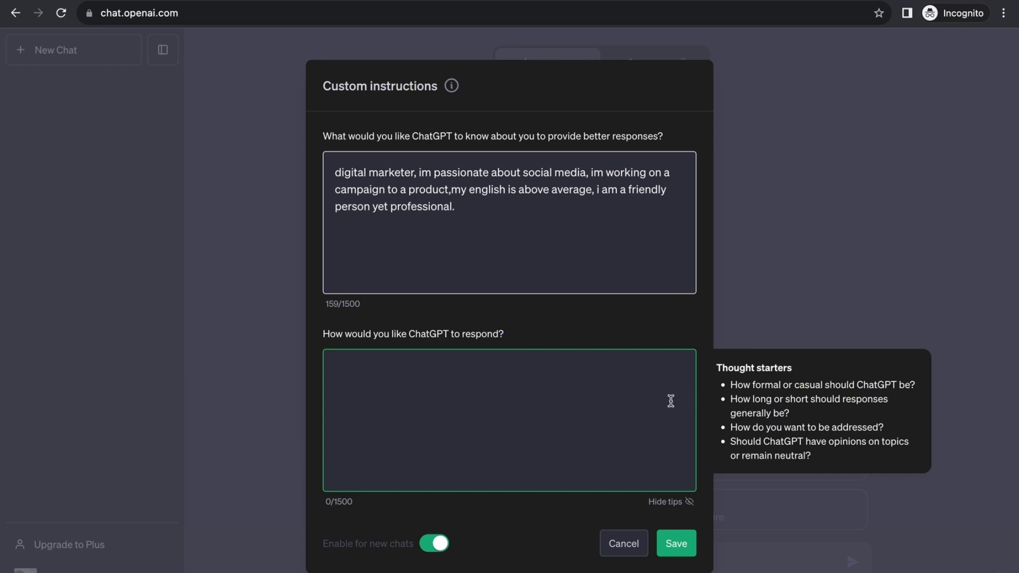
type("please provide")
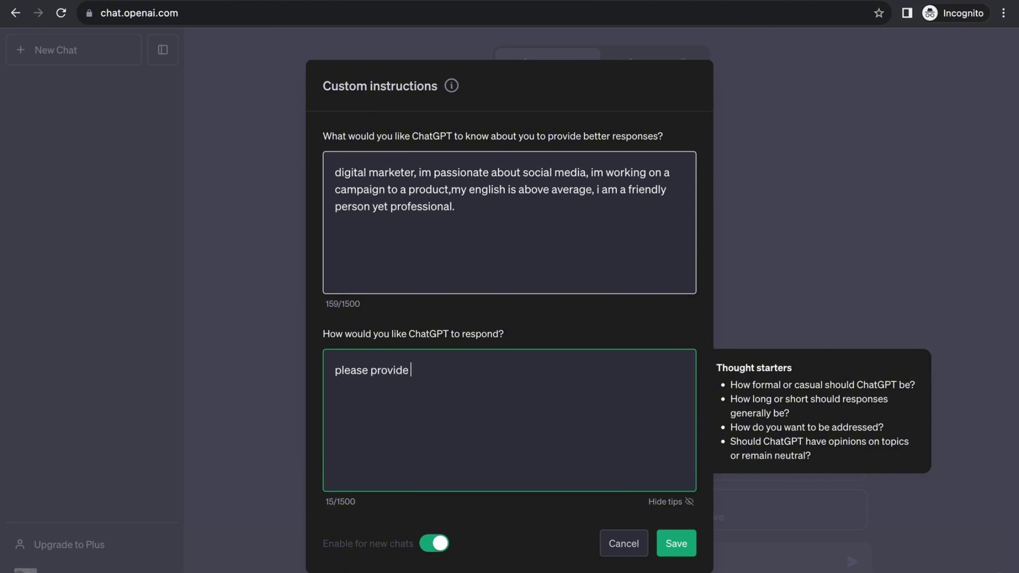
type("responses in a c")
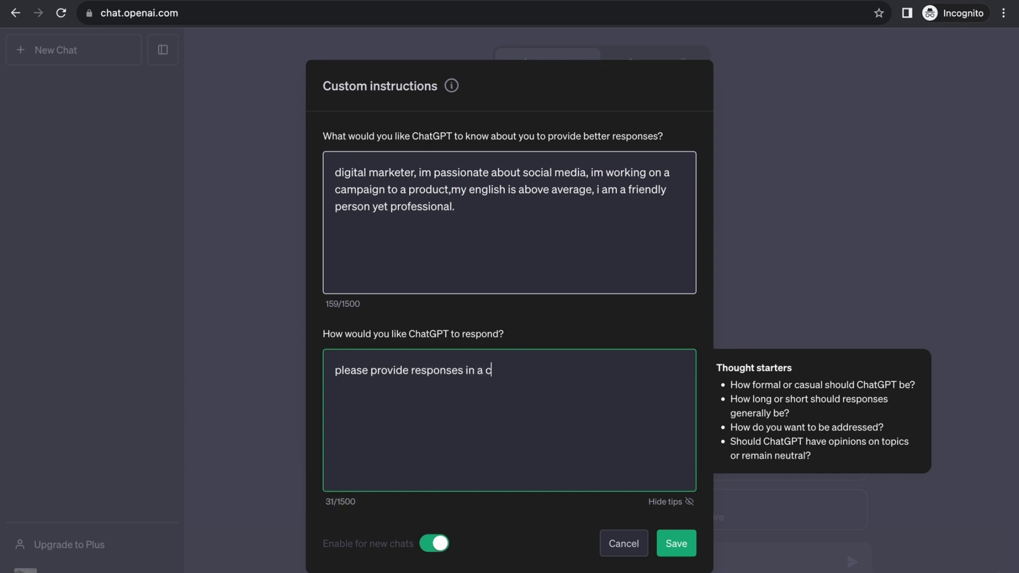
type("lear an")
key("BackSpace")
type("nd structured ")
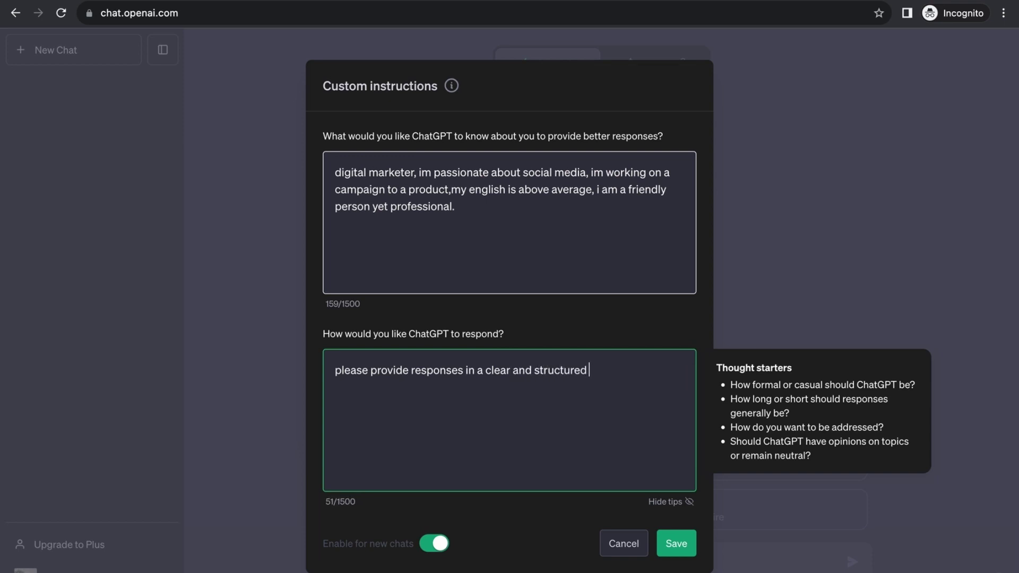
type("manner,")
- Add "please verify any marketing statistics or trends you share against reliable sources," to the response instructions
type("please")
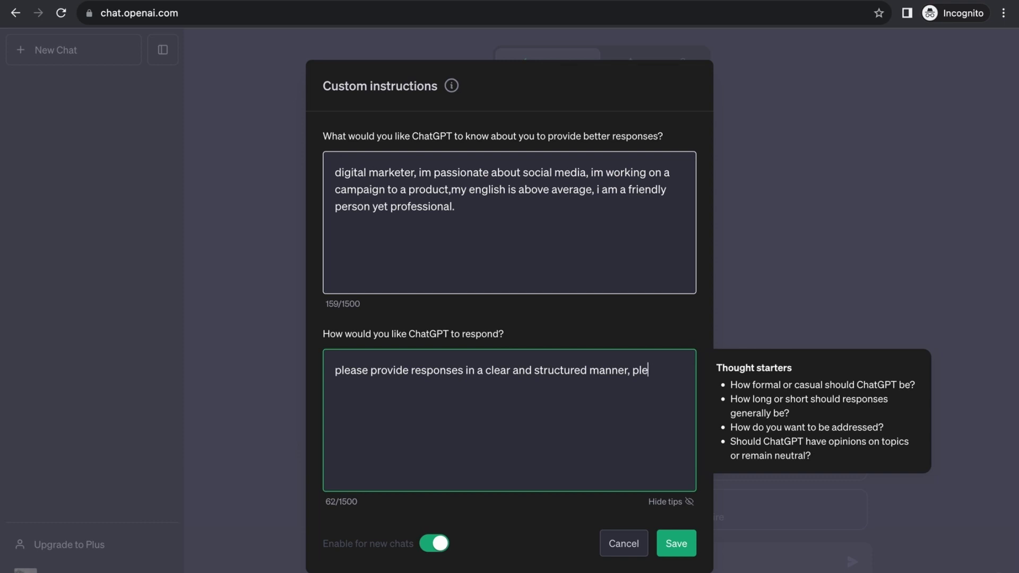
type(" verify any marke")
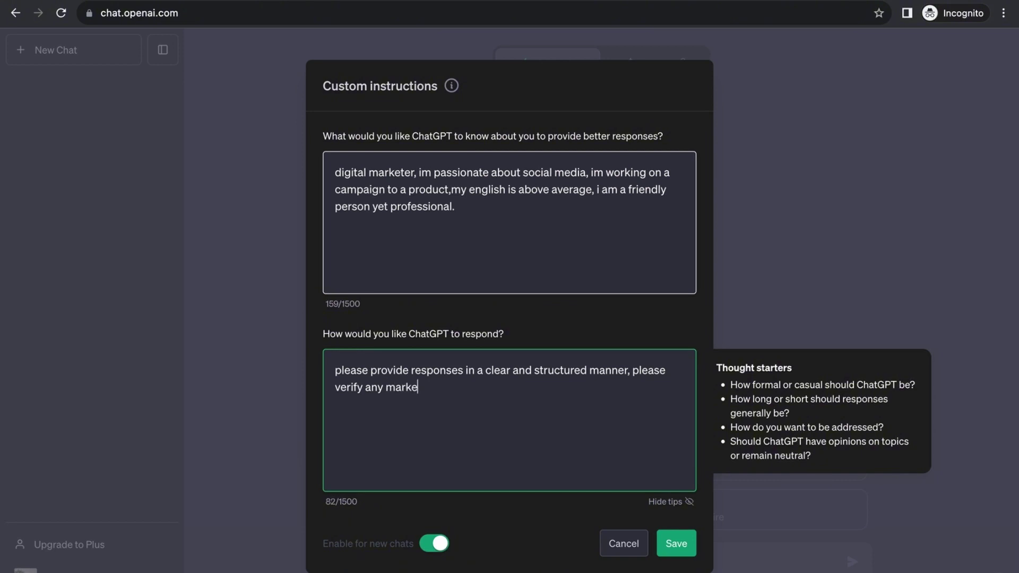
type("ting statistics ")
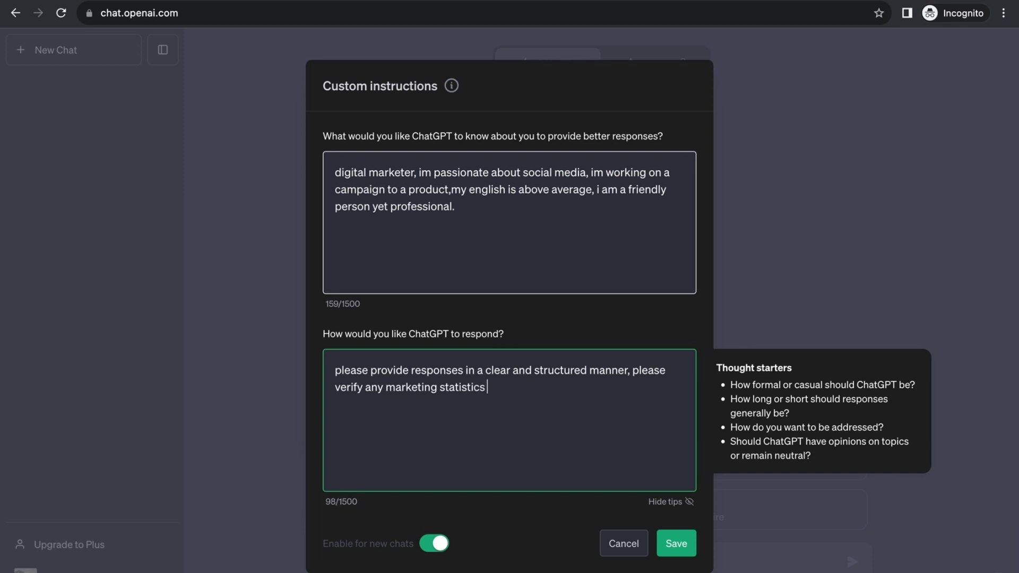
type("or trends ")
type("you shar")
type("e again")
type("st relaib")
key("BackSpace")
key("BackSpace")
key("BackSpace")
key("BackSpace")
type("liable sources")
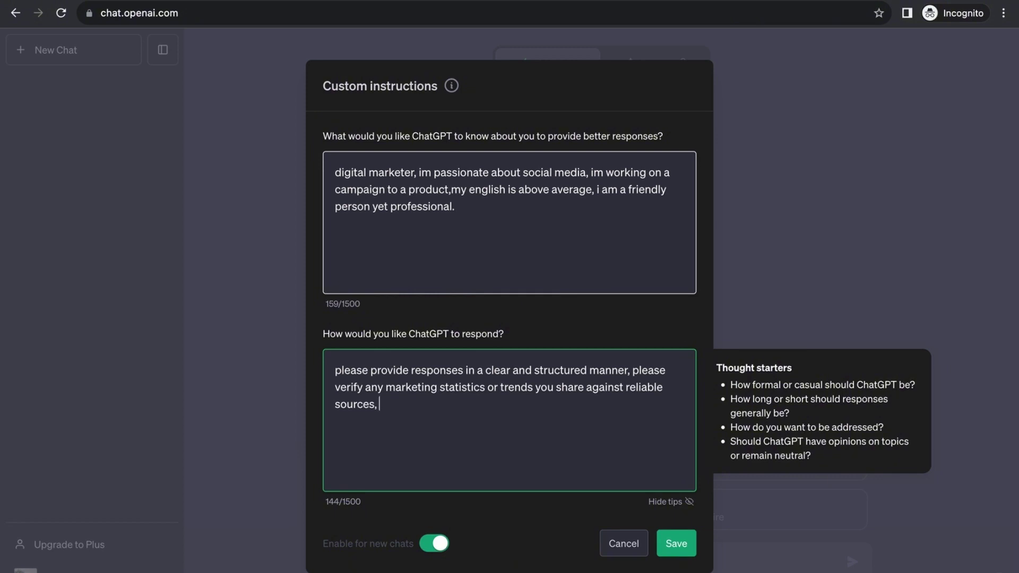
- Complete the response instructions with "offer thoughtfull insights and perscpective," and save the custom instructions
type("offer thoughtfu")
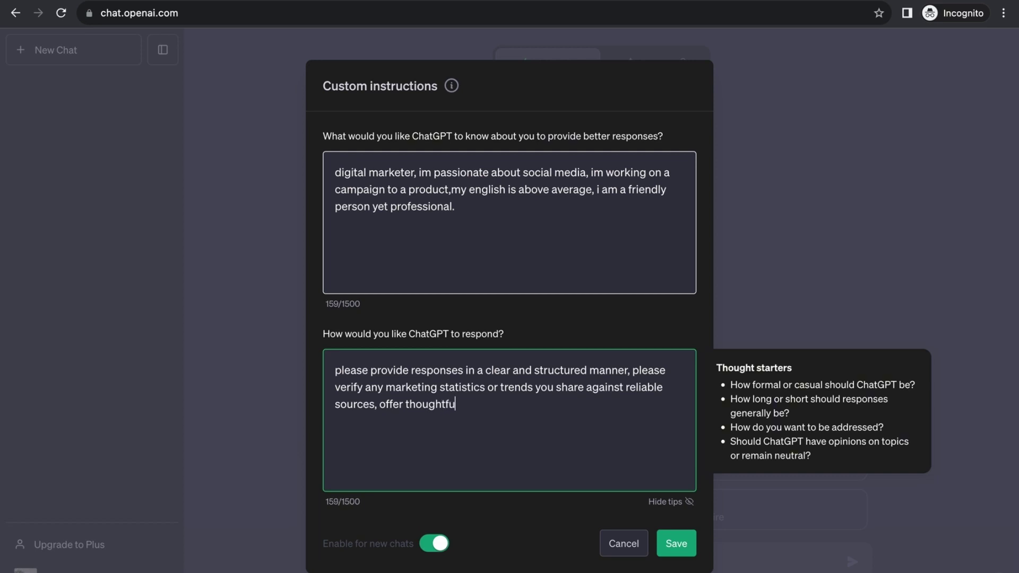
type("ll insights and")
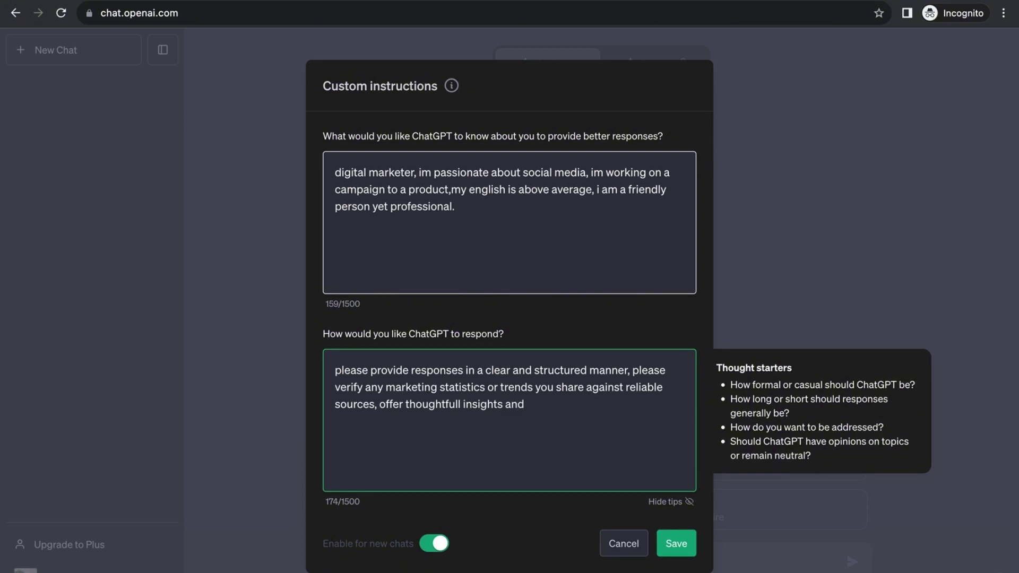
type(" perscpective")
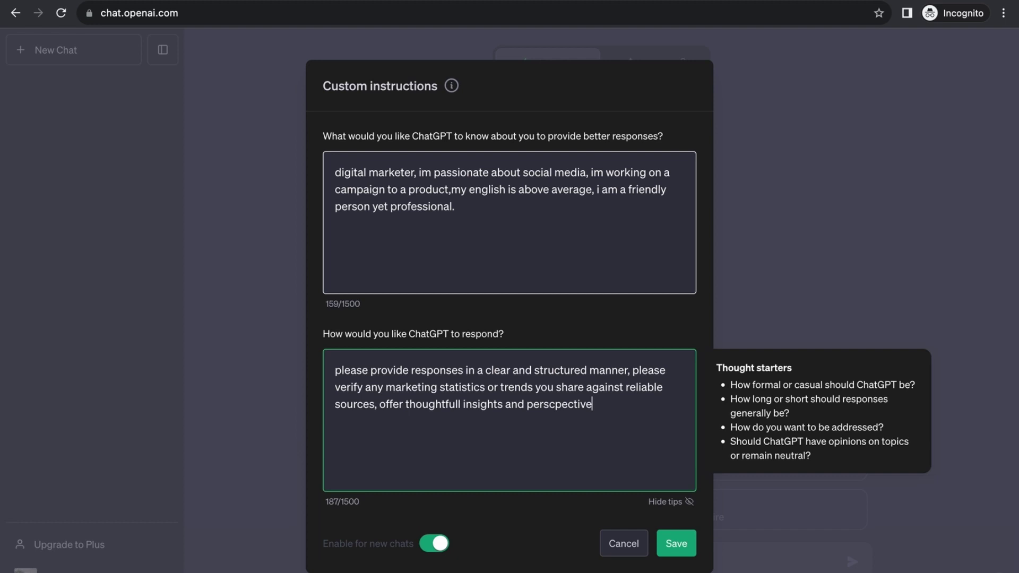
key("BackSpace")
type(",")
left_click(676, 544)
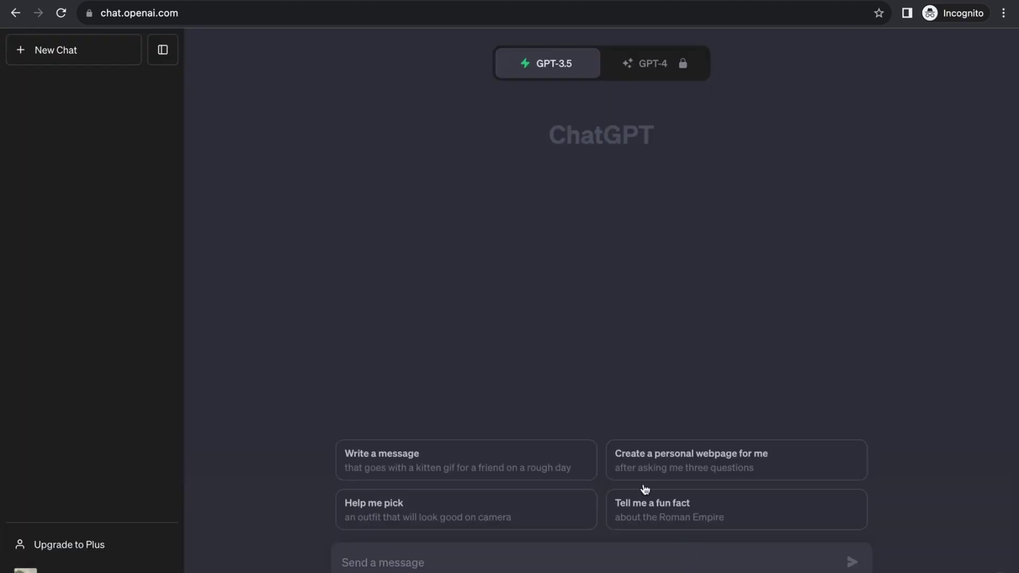
- Start a new chat, send the prompt "so i want data from samsung vs apple" and look through the answer
left_click(121, 56)
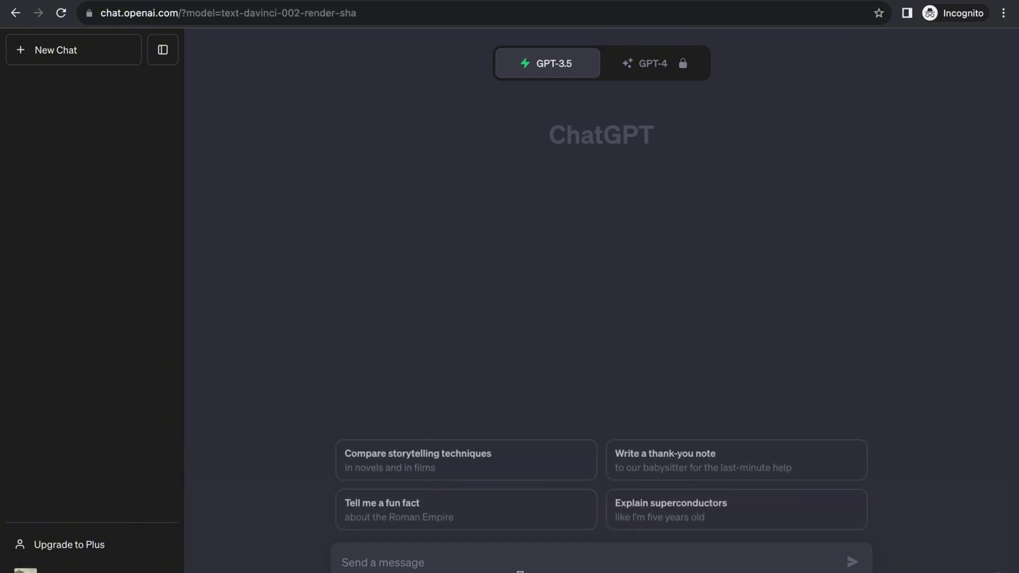
type("so i want fa")
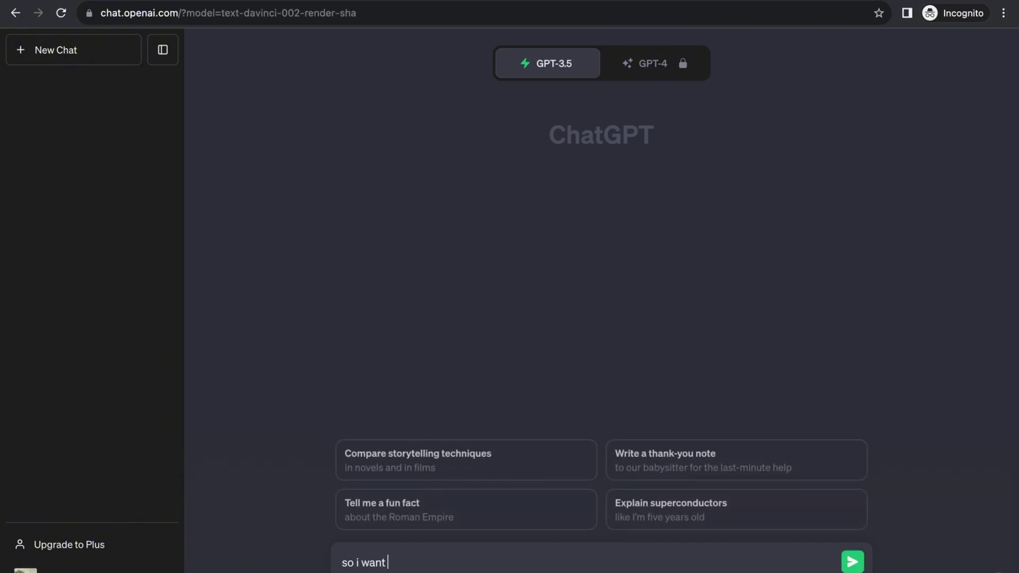
key("BackSpace")
key("BackSpace")
type("data from samsung vs apple")
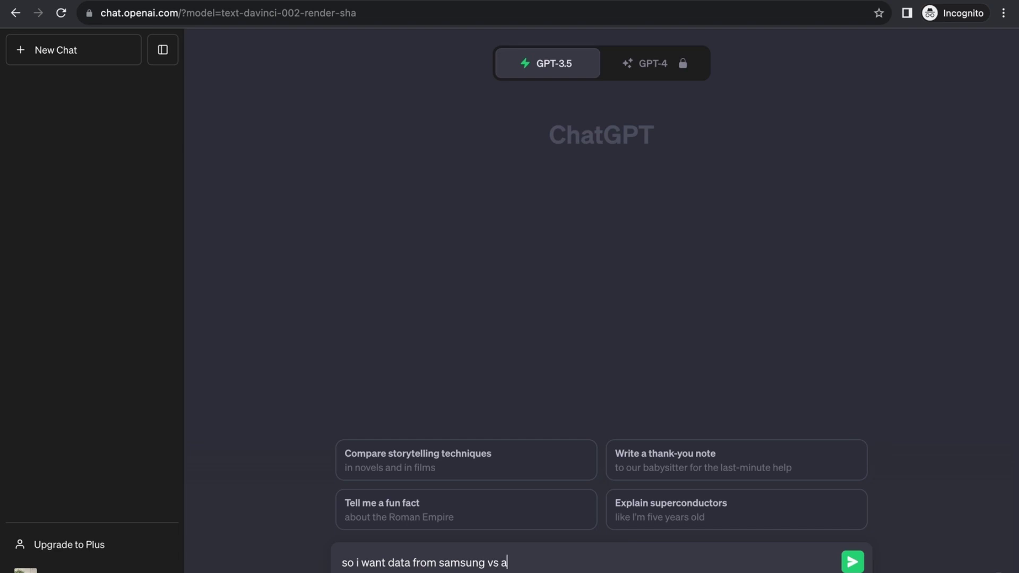
key("Return")
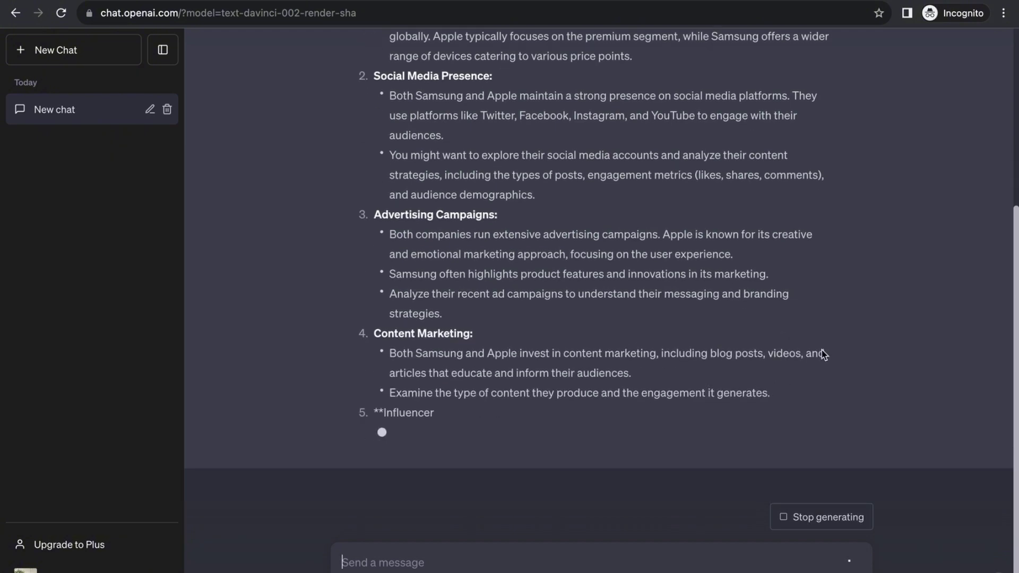
scroll(931, 274, "up", 6)
scroll(933, 273, "down", 10)
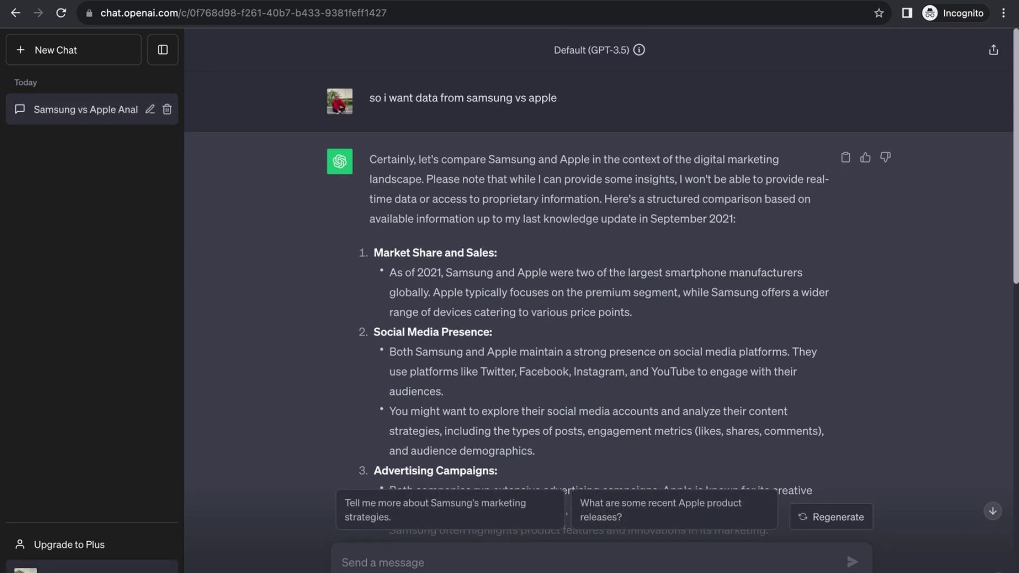
- Disable the custom instructions for new chats and save the change
left_click(96, 567)
left_click(150, 473)
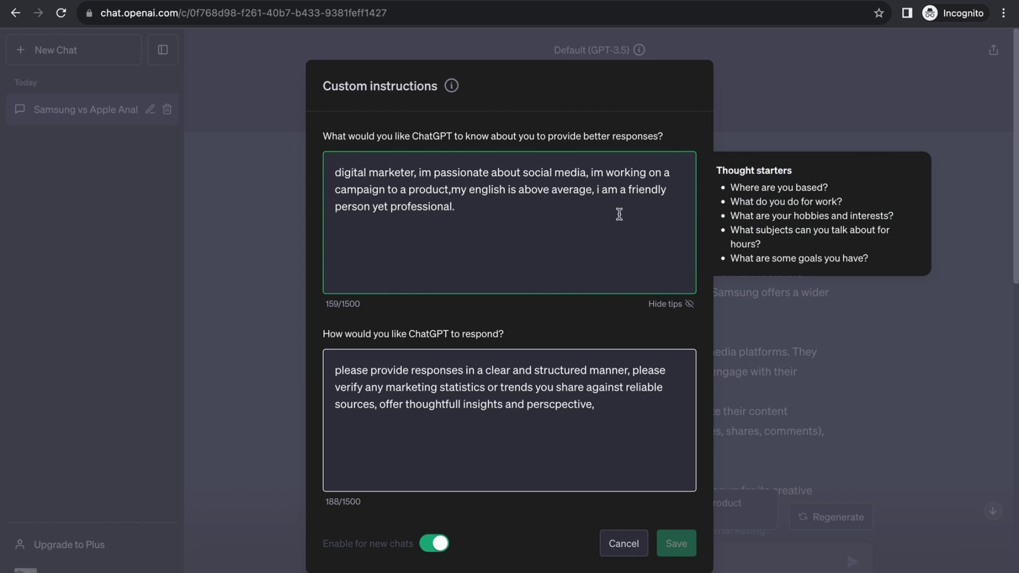
left_click(415, 552)
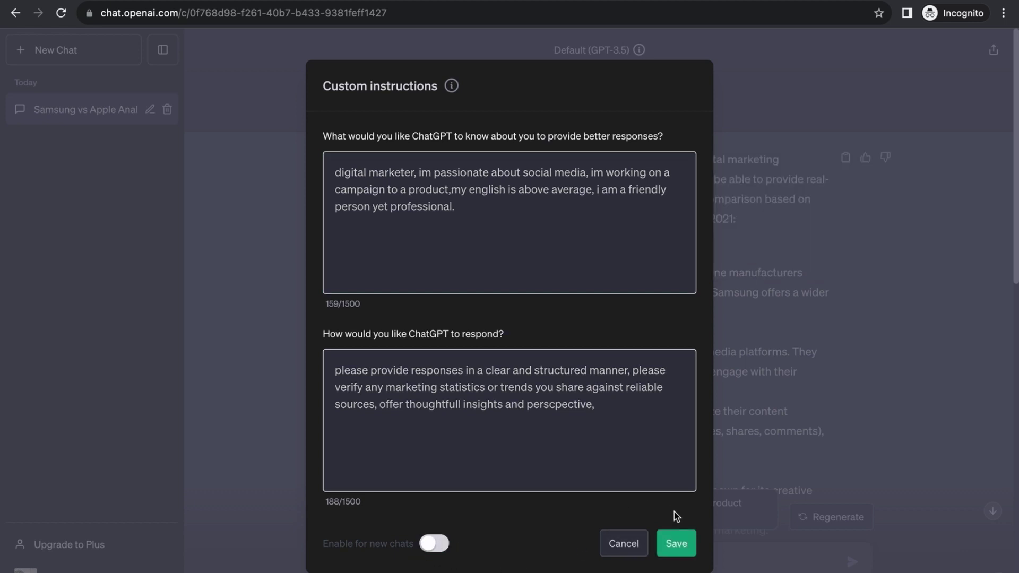
left_click(676, 543)
- Copy the prompt "so i want data from samsung vs apple" and send it again in a new chat
left_click_drag(575, 97, 370, 101)
key("ctrl+c")
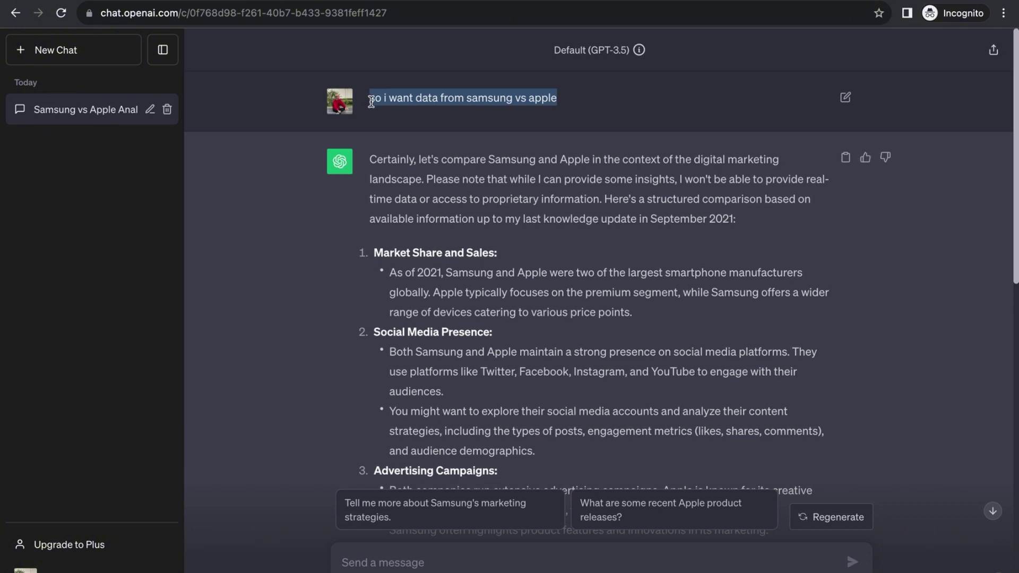
left_click(81, 62)
key("ctrl+v")
key("Return")
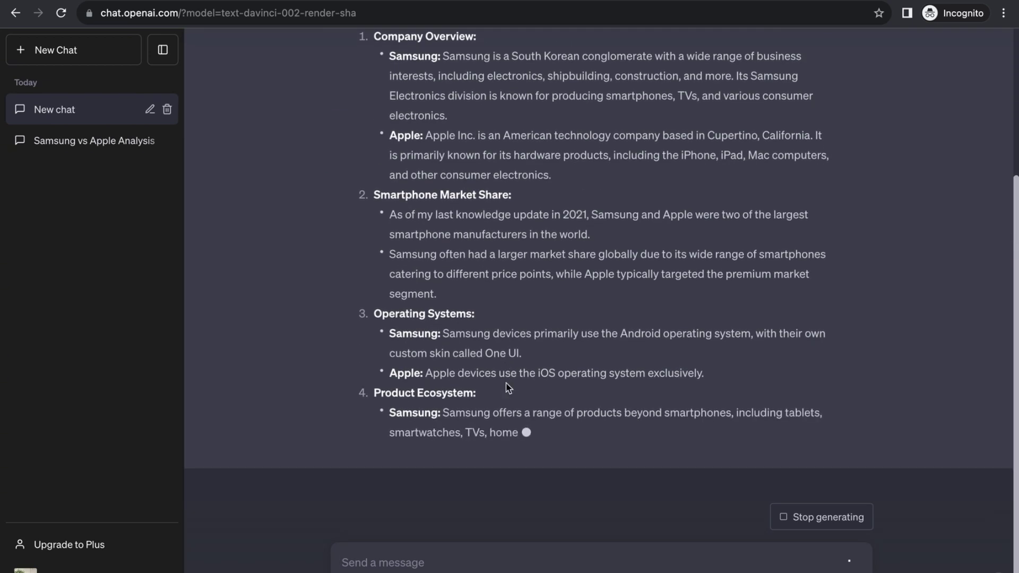
- Look over the new chat's answer and reopen the "Samsung vs Apple Analysis" chat for comparison
scroll(507, 385, "up", 5)
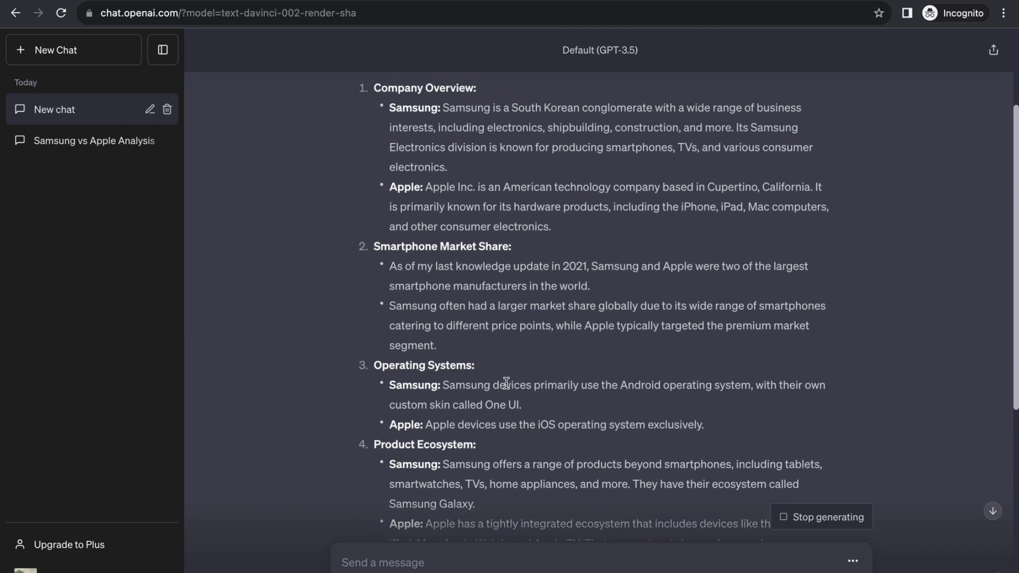
left_click(130, 149)
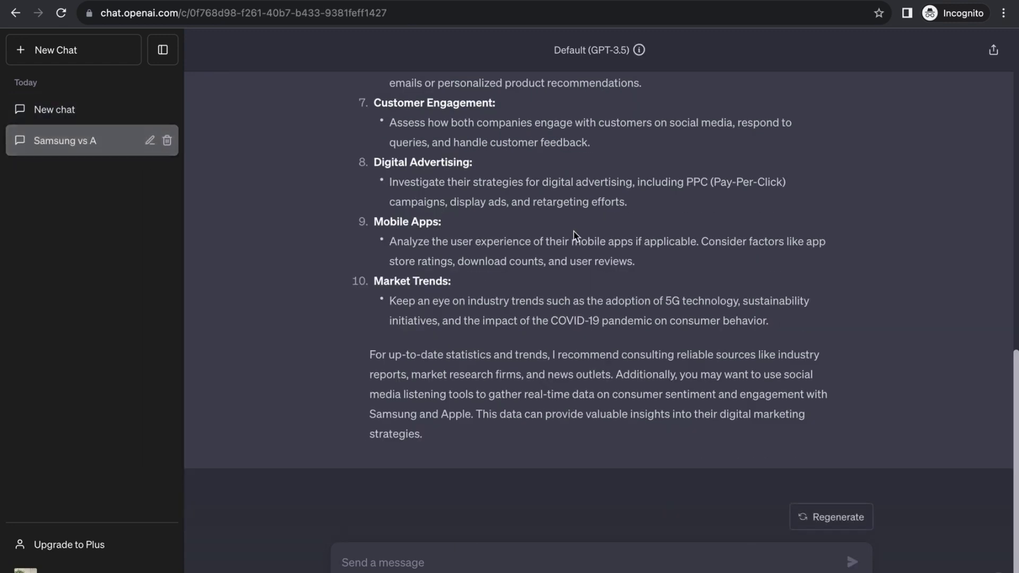
- Read the opening sections of the Samsung vs Apple answer and review the saved custom instructions without changing them
scroll(574, 234, "up", 10)
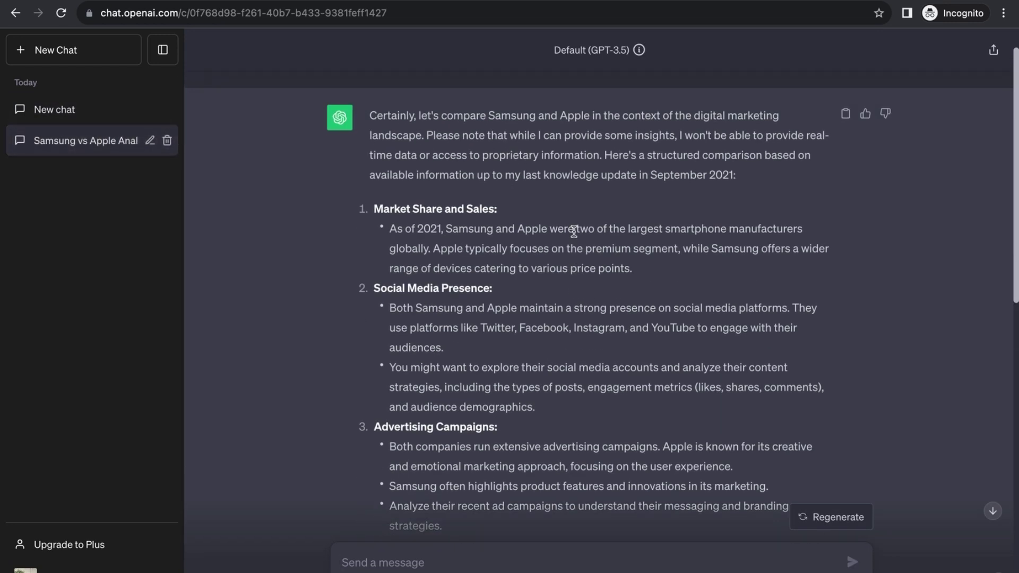
scroll(573, 232, "down", 2)
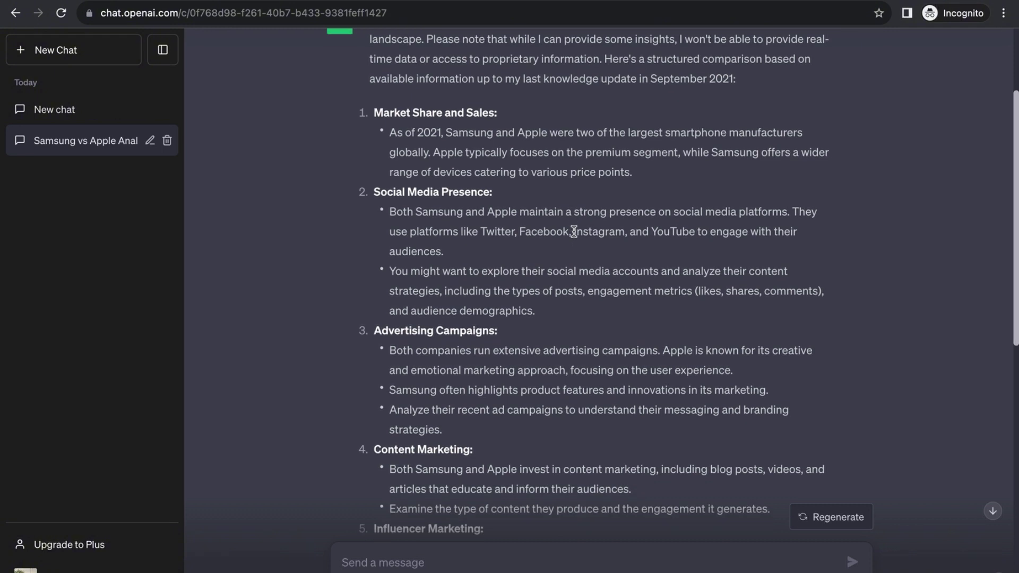
left_click(79, 567)
left_click(147, 479)
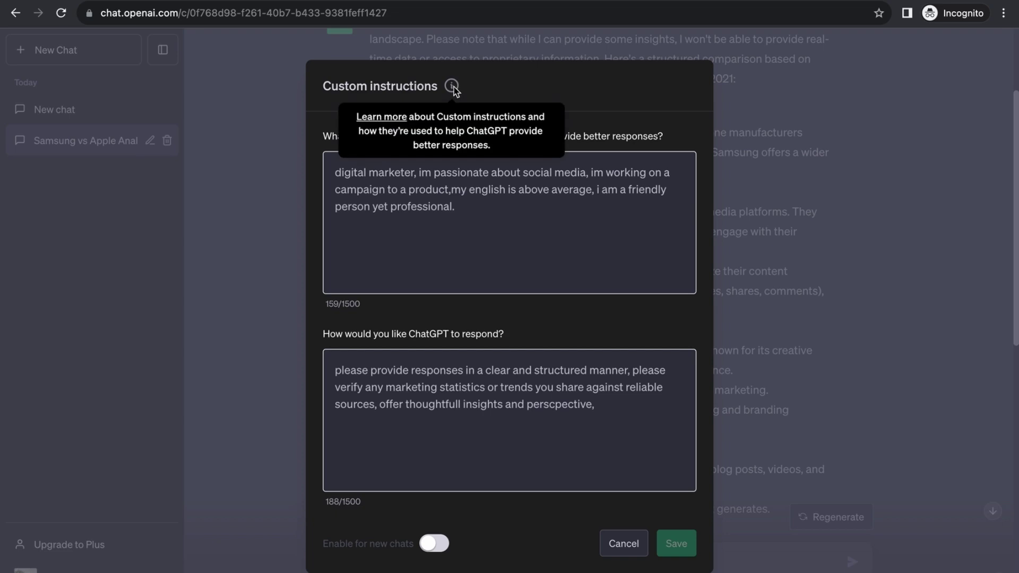
left_click(868, 101)
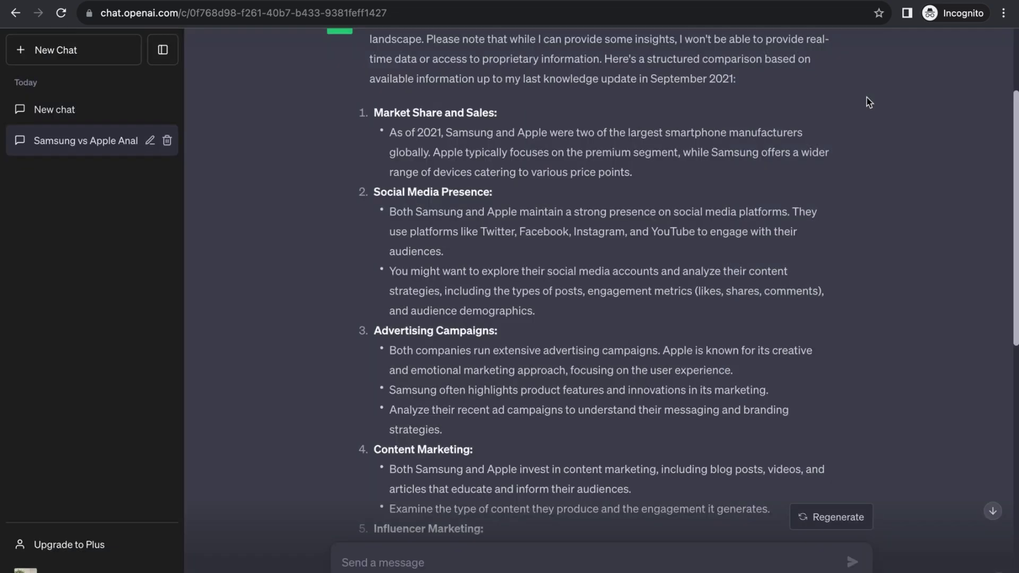
- Look through the full Samsung vs Apple answer again, from Market Share and Sales to the closing recommendations
scroll(869, 101, "up", 3)
scroll(868, 102, "down", 15)
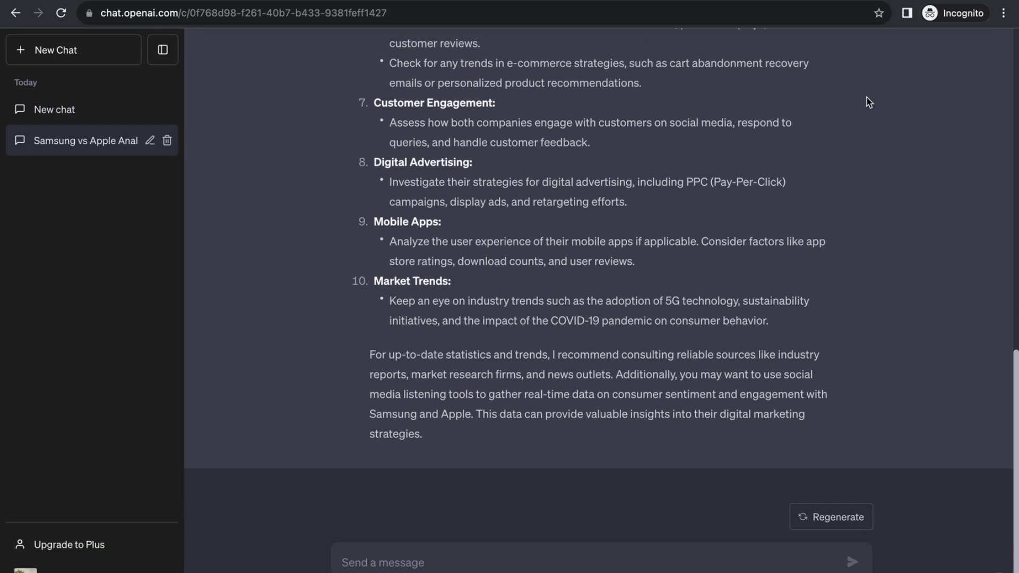
scroll(868, 102, "up", 15)
scroll(868, 102, "down", 15)
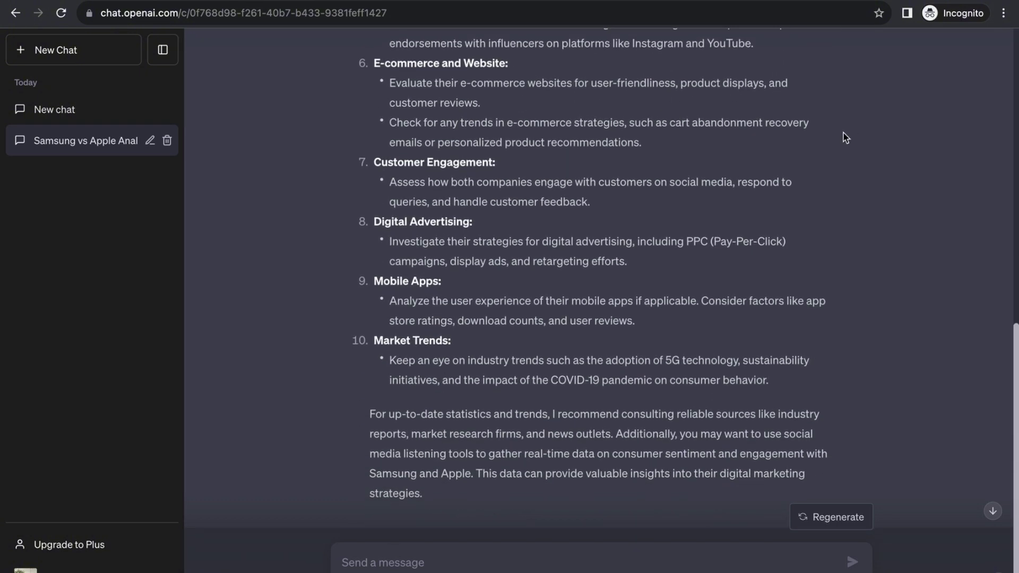
scroll(763, 135, "up", 10)
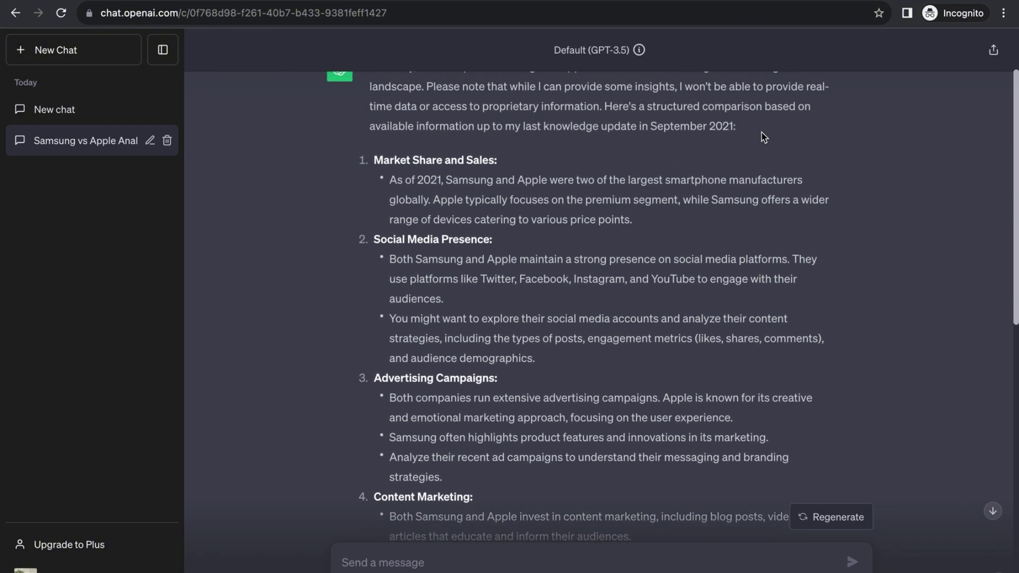